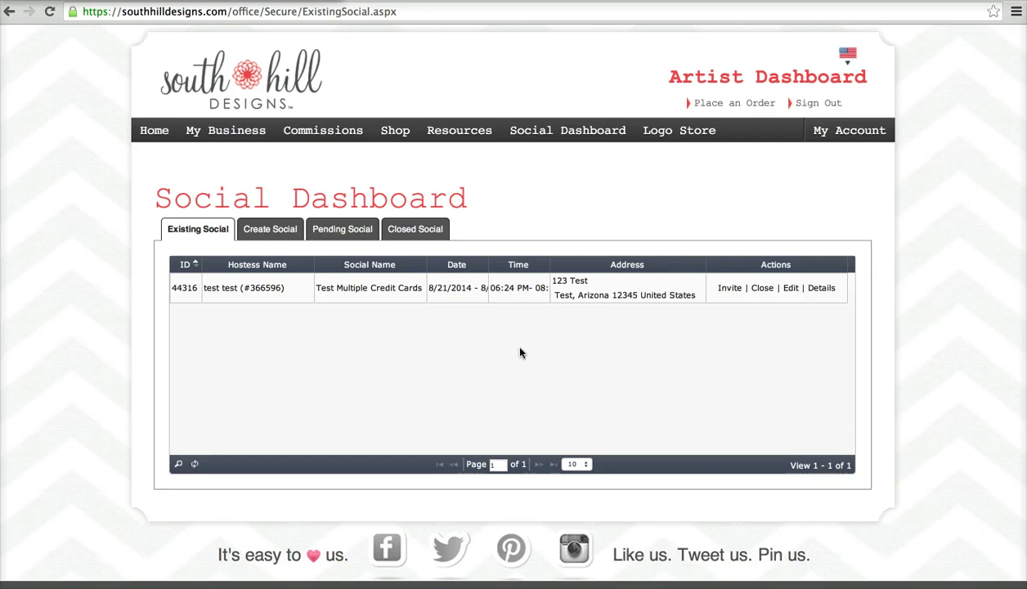
# Start closing social 44316, 'Test Multiple Credit Cards', from the Existing Social list.
pyautogui.click(692, 236)
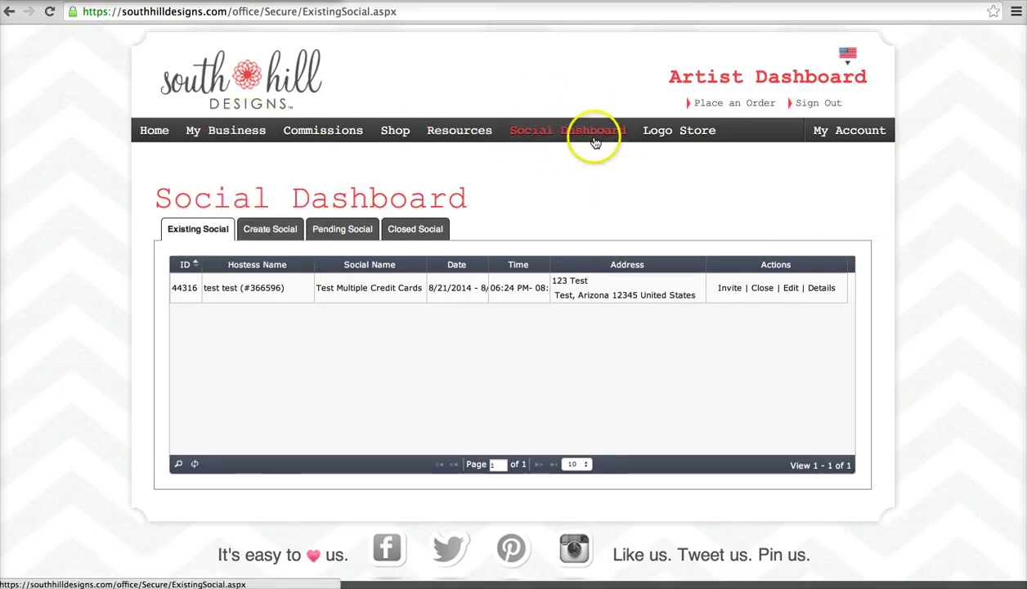
# Review social 44316's two orders ($449.00 subtotal) and proceed to Party Checkout.
pyautogui.click(762, 291)
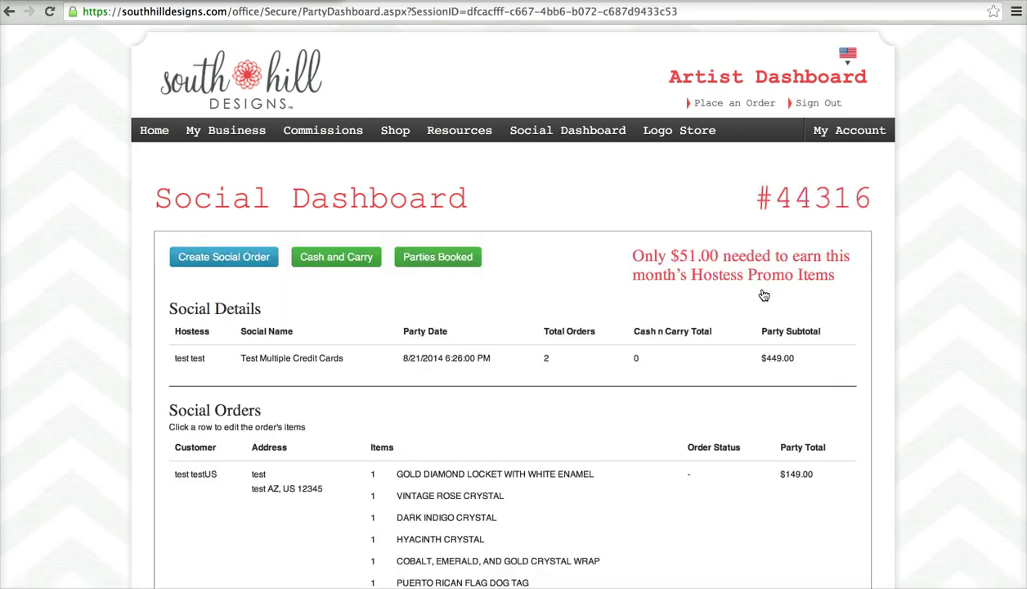
pyautogui.scroll(-5, 599, 301)
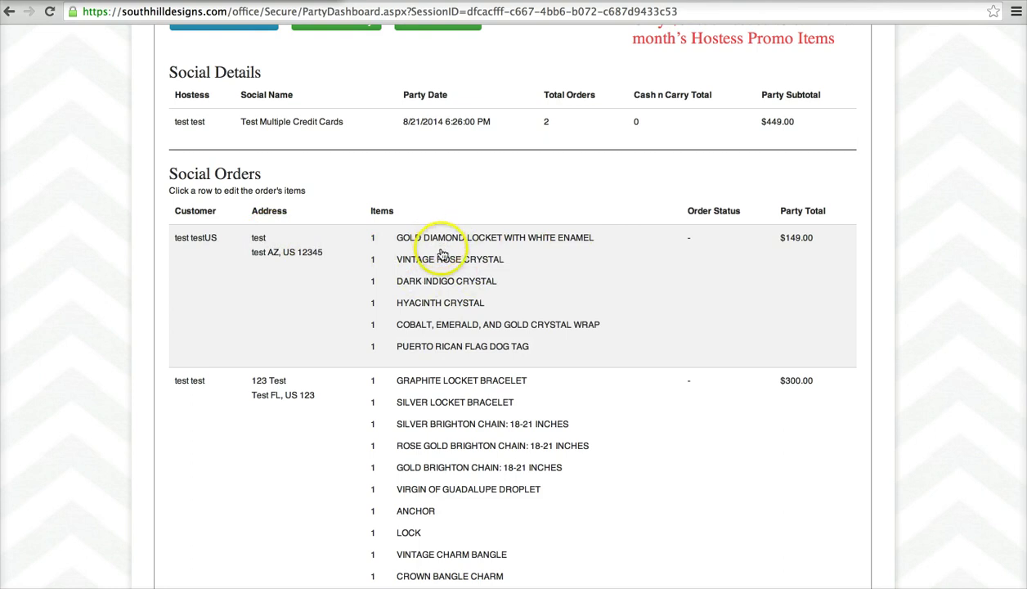
pyautogui.scroll(-3, 448, 344)
pyautogui.scroll(2, 450, 341)
pyautogui.scroll(3, 450, 341)
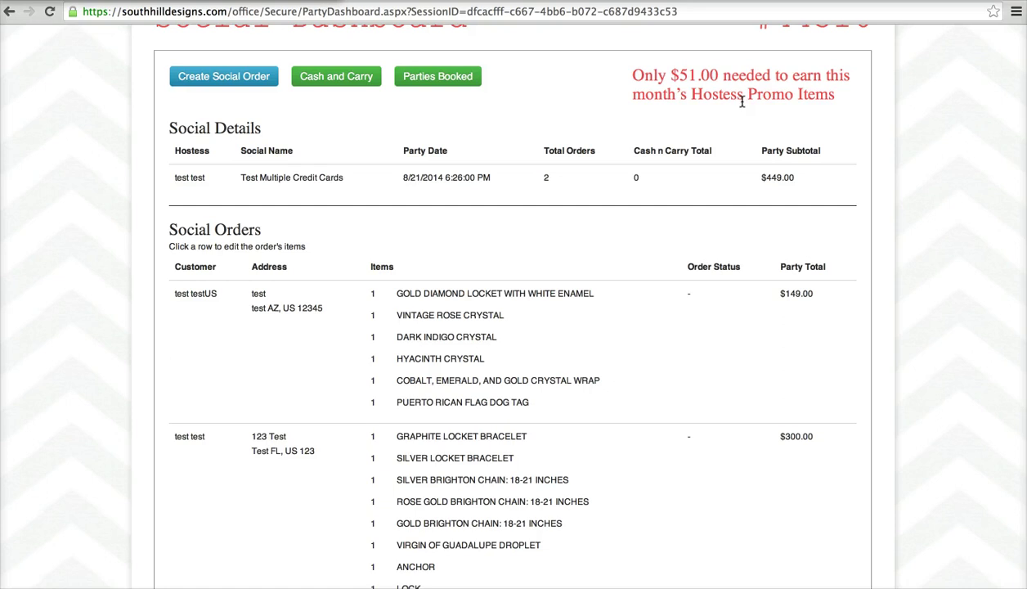
pyautogui.scroll(-5, 767, 172)
pyautogui.scroll(2, 768, 179)
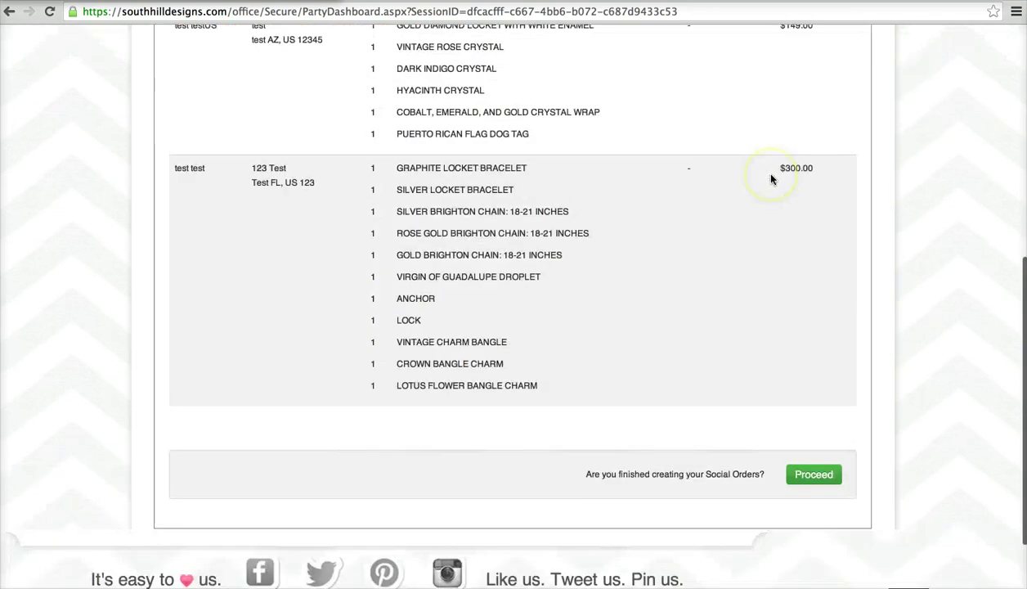
pyautogui.click(815, 539)
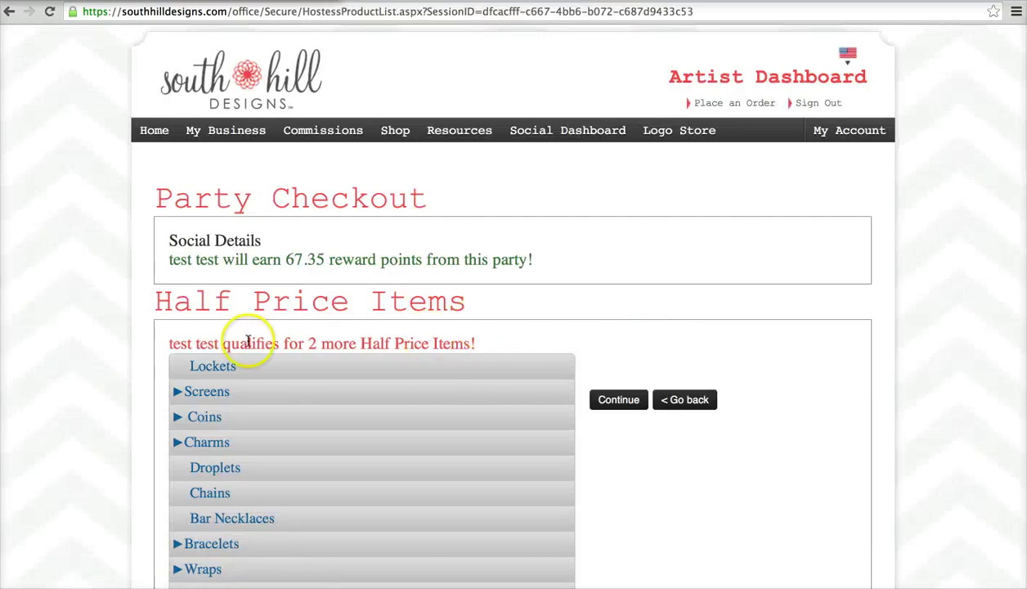
# Add the Silver and Gold Vintage Oval Lockets as half-price items and continue to Free Items.
pyautogui.click(211, 366)
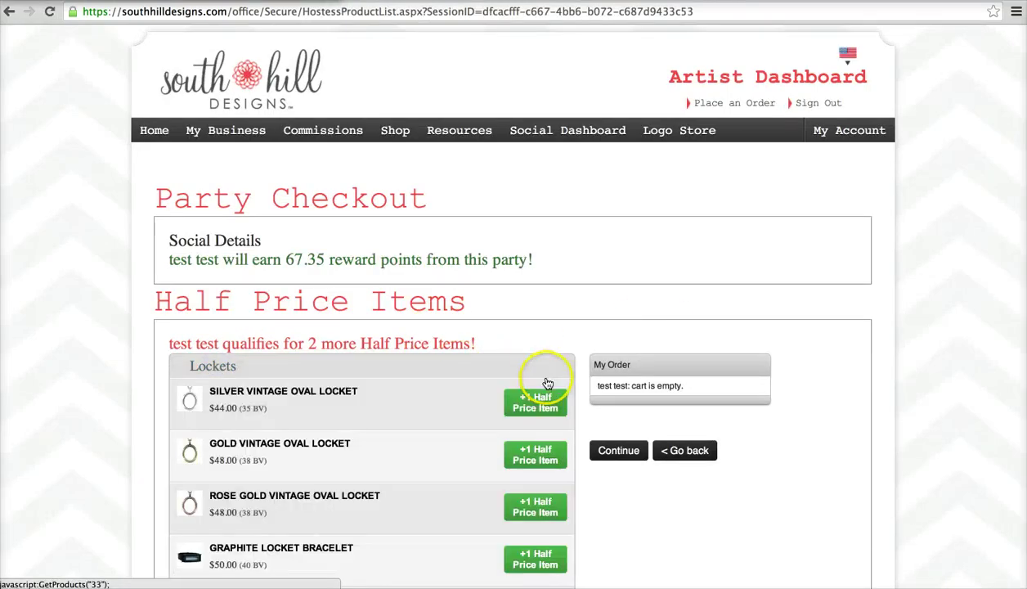
pyautogui.click(541, 400)
pyautogui.click(537, 456)
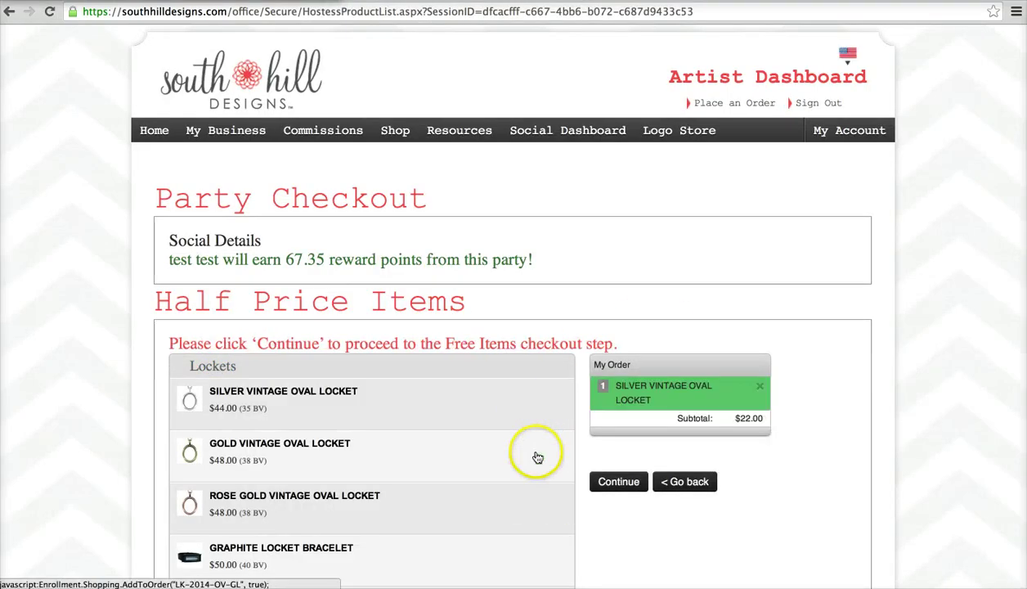
pyautogui.click(637, 521)
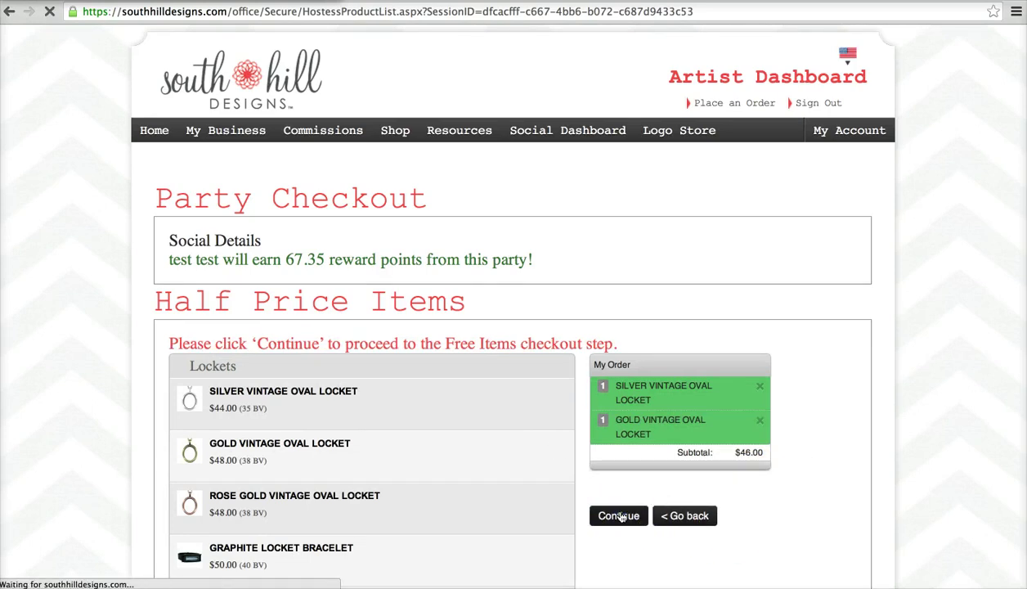
pyautogui.scroll(-2, 860, 406)
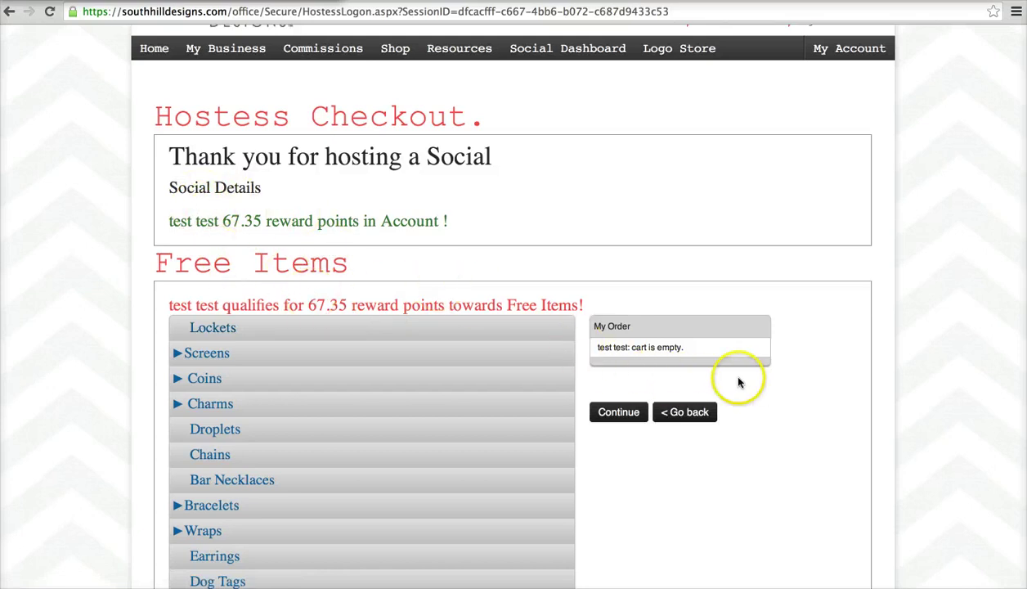
# Skip Free Items and enter 'test' as the shipping first name, last name and street address.
pyautogui.click(619, 414)
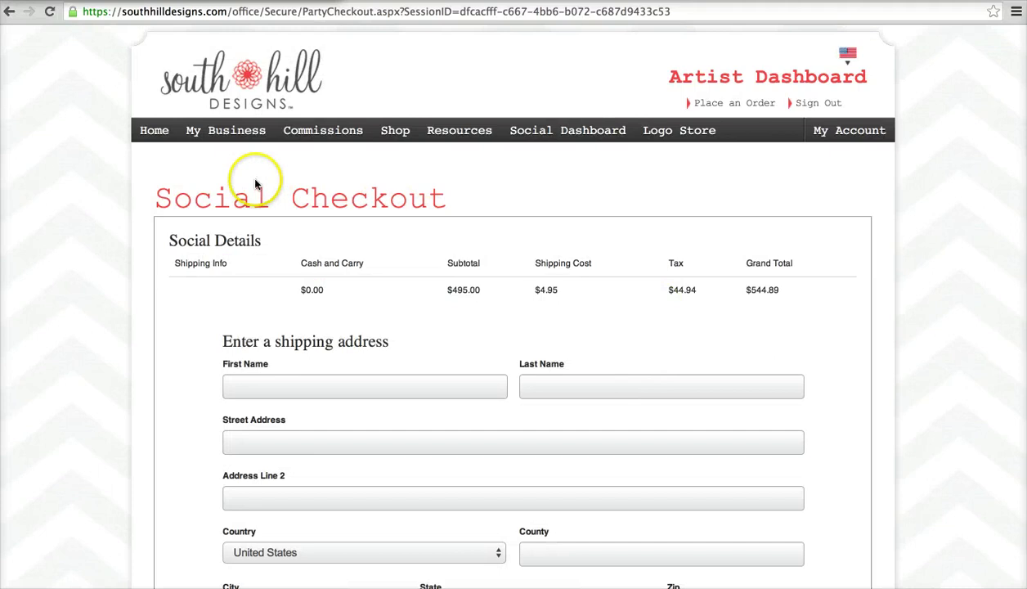
pyautogui.scroll(-2, 585, 244)
pyautogui.click(433, 301)
pyautogui.write('test')
pyautogui.press('Tab')
pyautogui.write('test')
pyautogui.press('Tab')
pyautogui.press('Tab')
pyautogui.write('test')
# Choose Arizona as the state, enter zip 12345 and a phone number, and save the address.
pyautogui.press('Tab')
pyautogui.press('Tab')
pyautogui.write('testest')
pyautogui.press('Tab')
pyautogui.press('space')
pyautogui.press('Down')
pyautogui.press('Down')
pyautogui.press('Down')
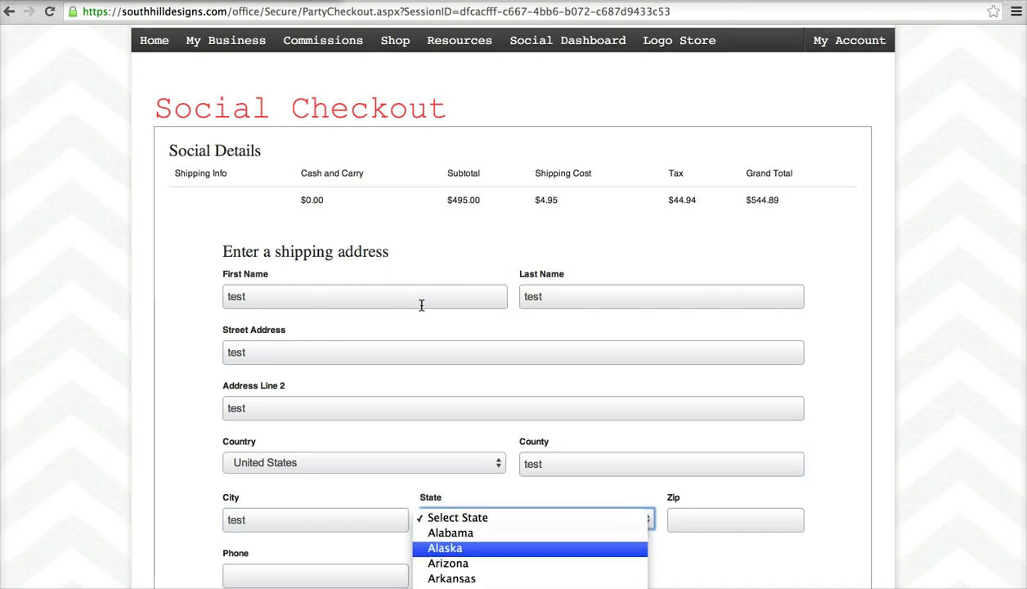
pyautogui.press('Return')
pyautogui.press('Tab')
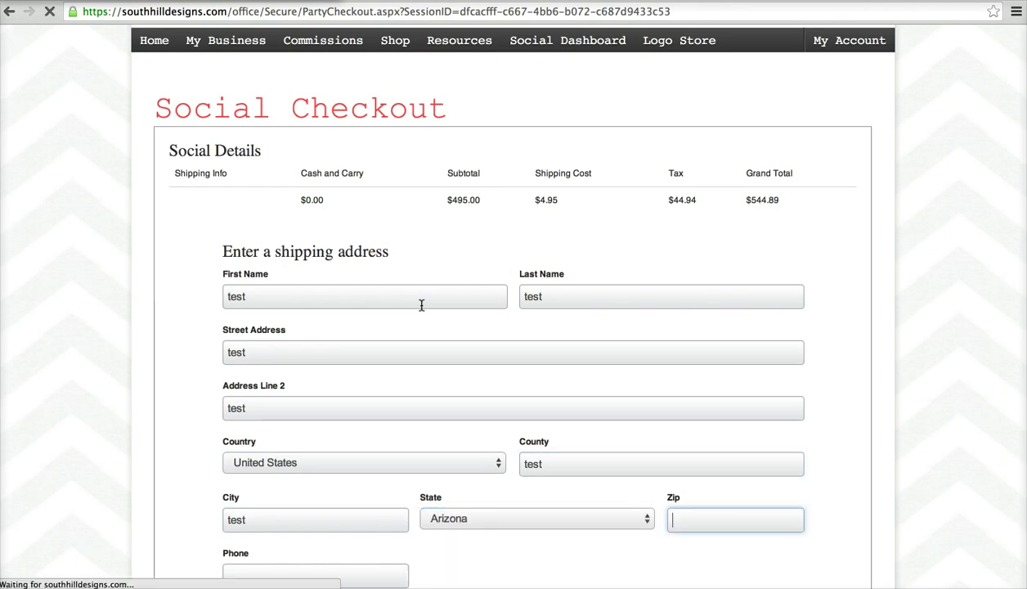
pyautogui.scroll(-5, 481, 378)
pyautogui.write('12345')
pyautogui.scroll(-2, 705, 421)
pyautogui.click(355, 423)
pyautogui.write('1234')
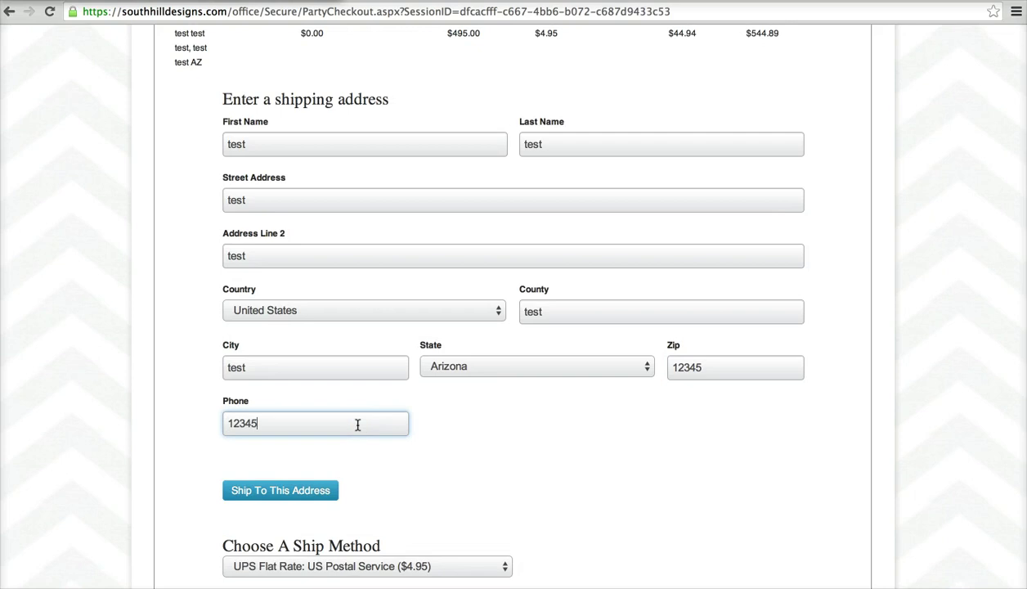
pyautogui.scroll(-2, 357, 424)
pyautogui.click(268, 431)
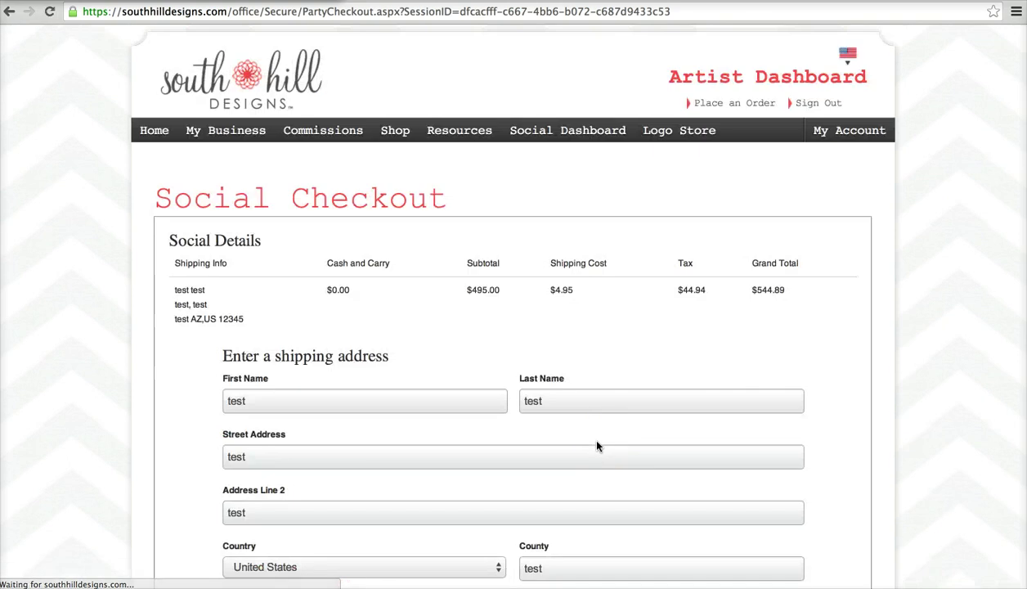
# Keep UPS Flat Rate ($4.95) as the ship method for the saved address.
pyautogui.scroll(-3, 596, 445)
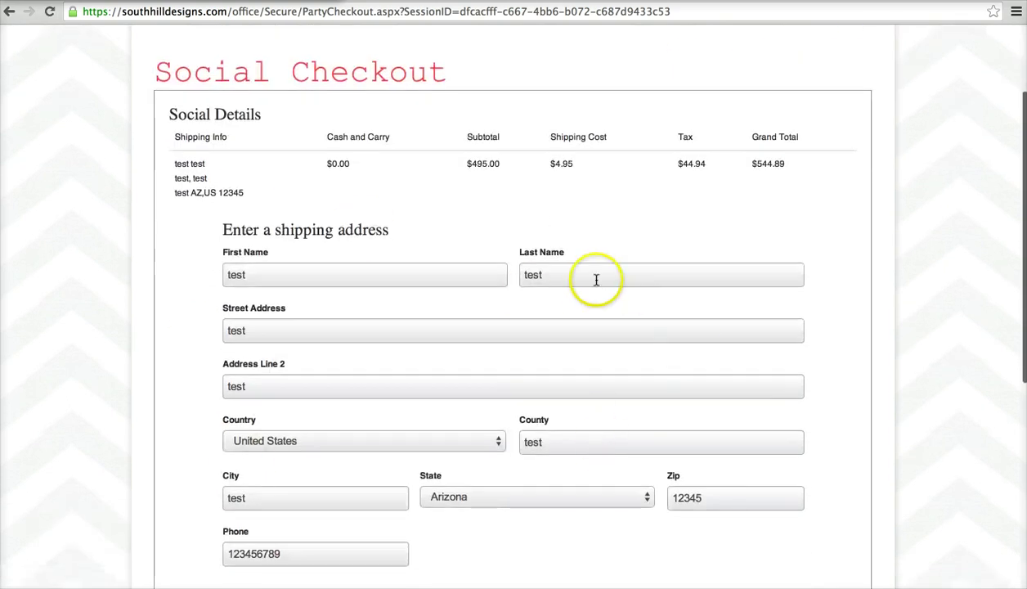
pyautogui.scroll(-5, 596, 278)
pyautogui.scroll(-1, 596, 279)
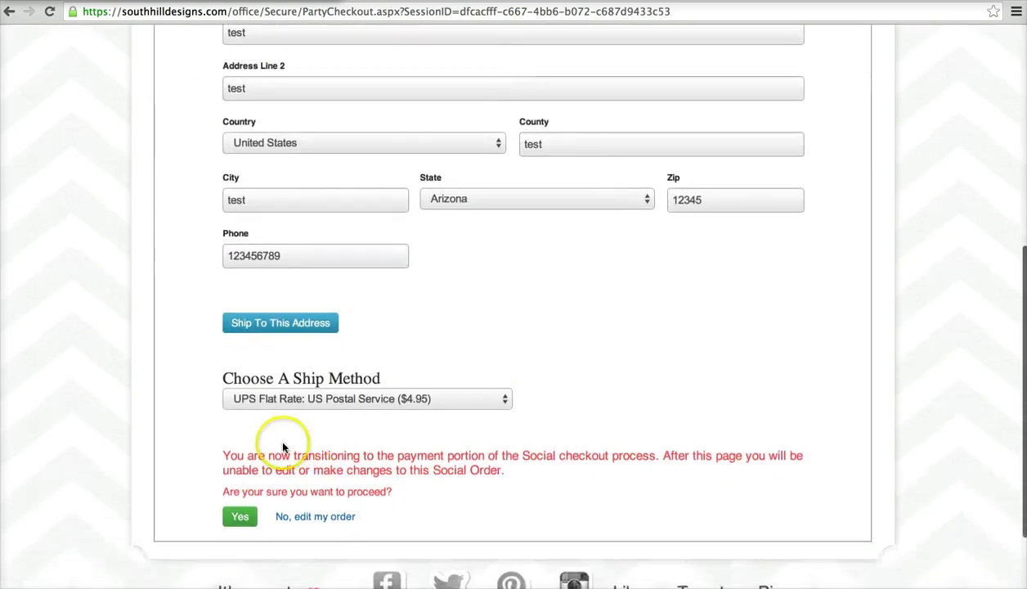
pyautogui.click(311, 398)
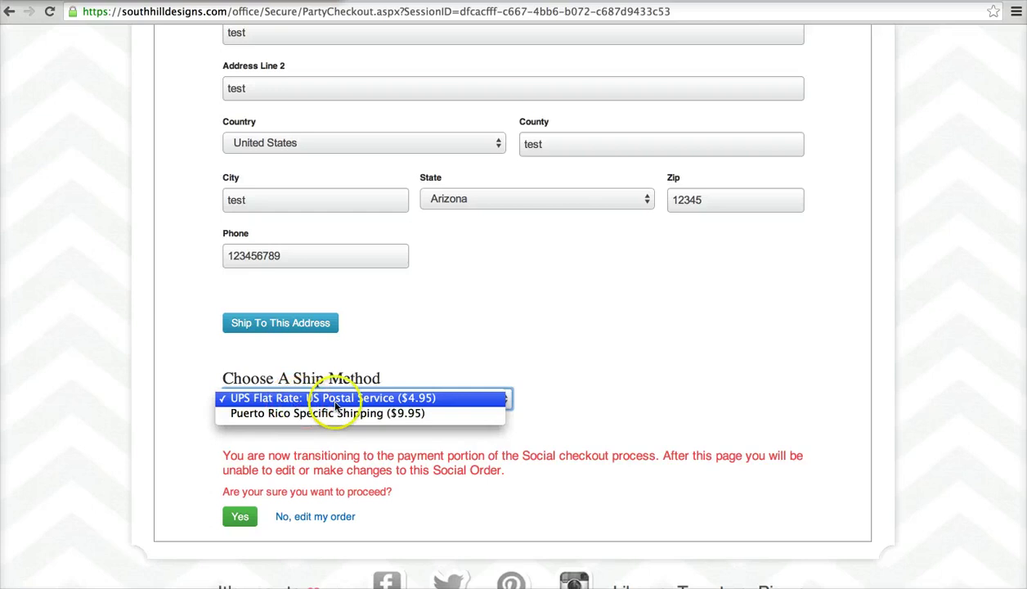
pyautogui.click(426, 398)
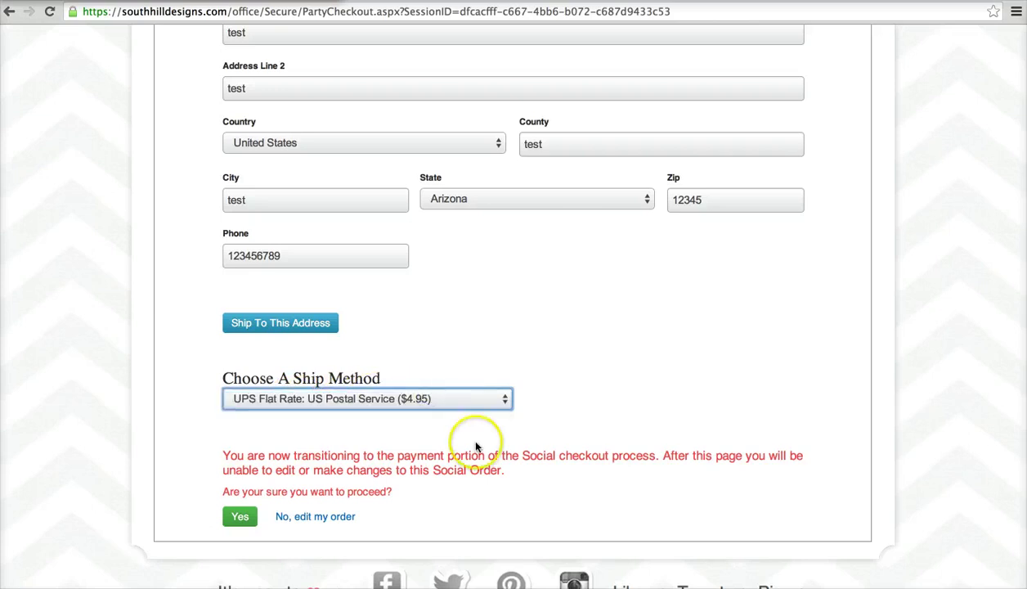
pyautogui.scroll(-2, 567, 473)
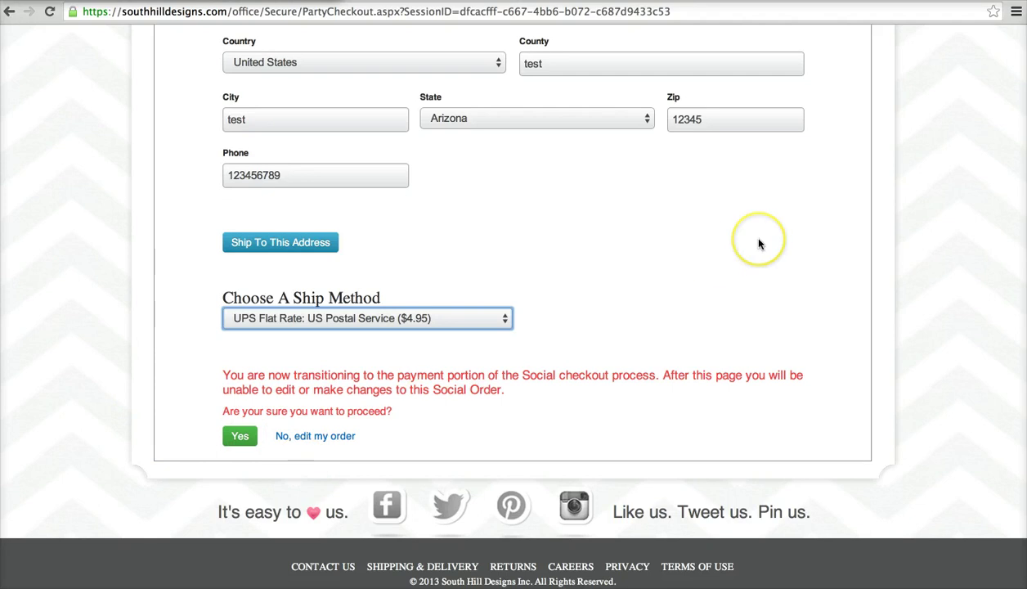
pyautogui.scroll(6, 758, 244)
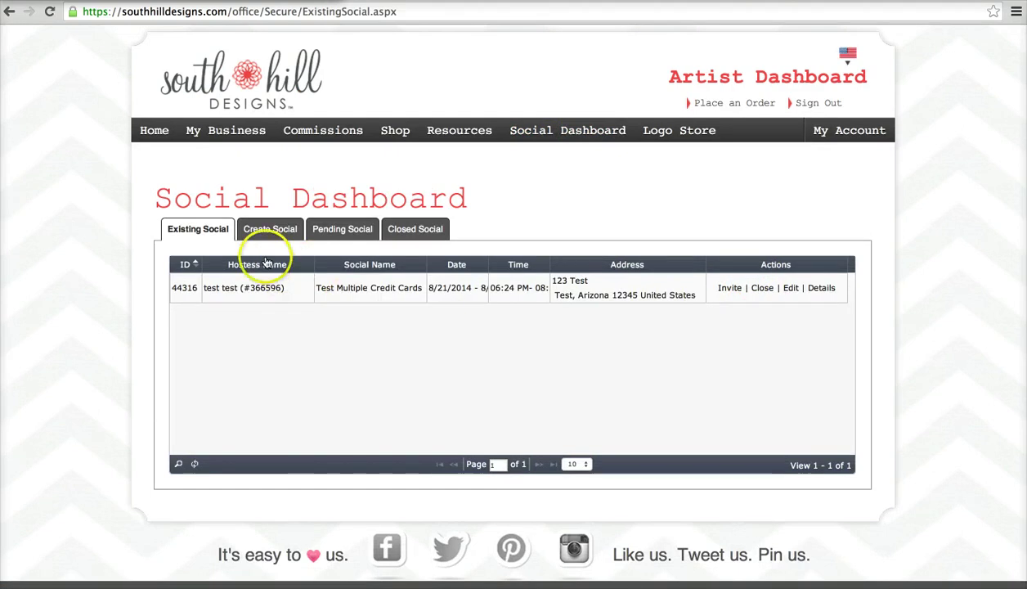
# Close social 44316 again, proceed, and continue past Half Price and Free Items to Social Checkout.
pyautogui.click(764, 287)
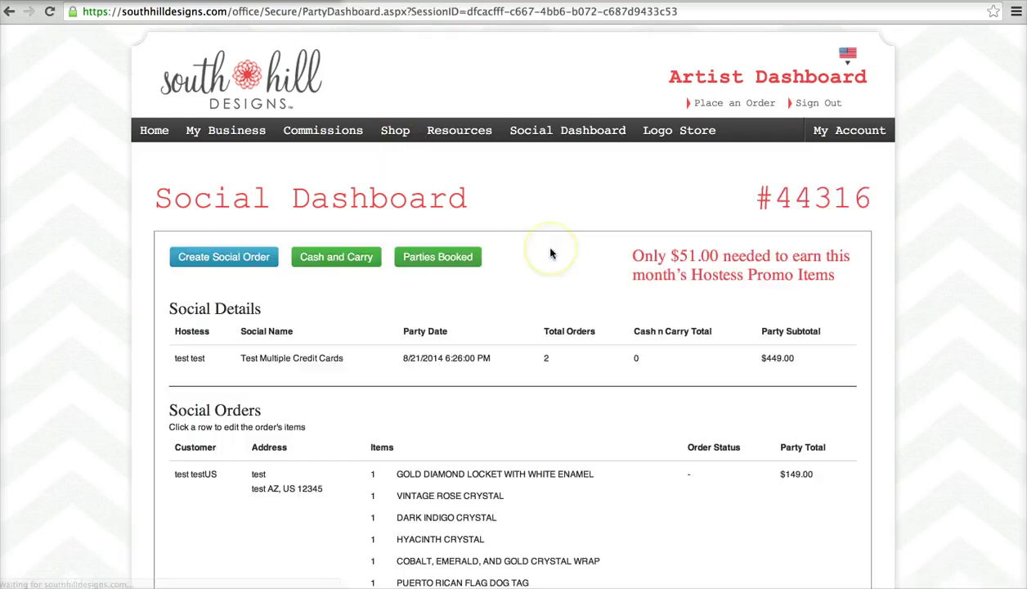
pyautogui.scroll(-3, 614, 500)
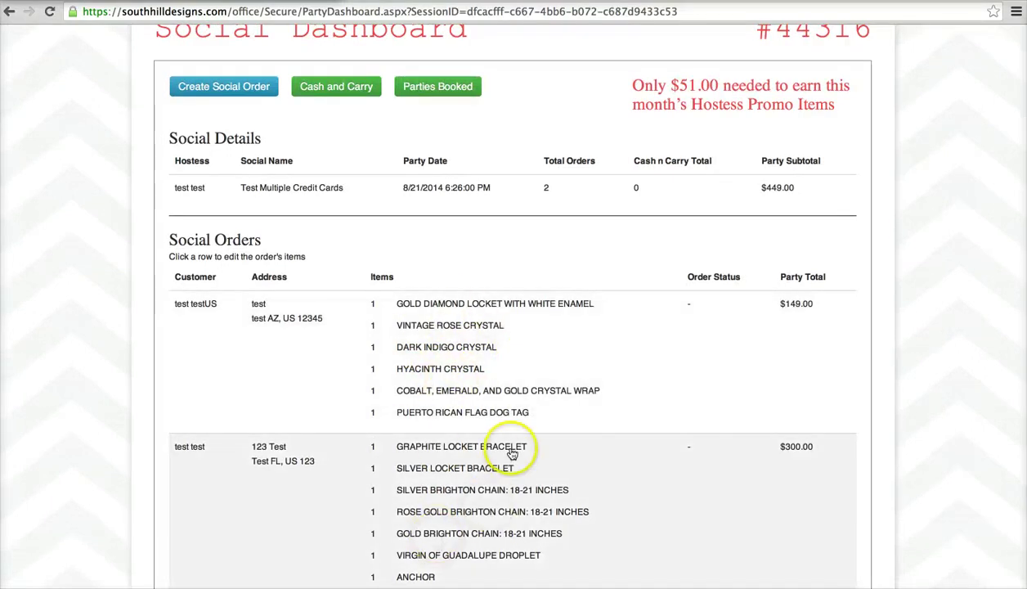
pyautogui.scroll(-2, 510, 453)
pyautogui.scroll(3, 509, 454)
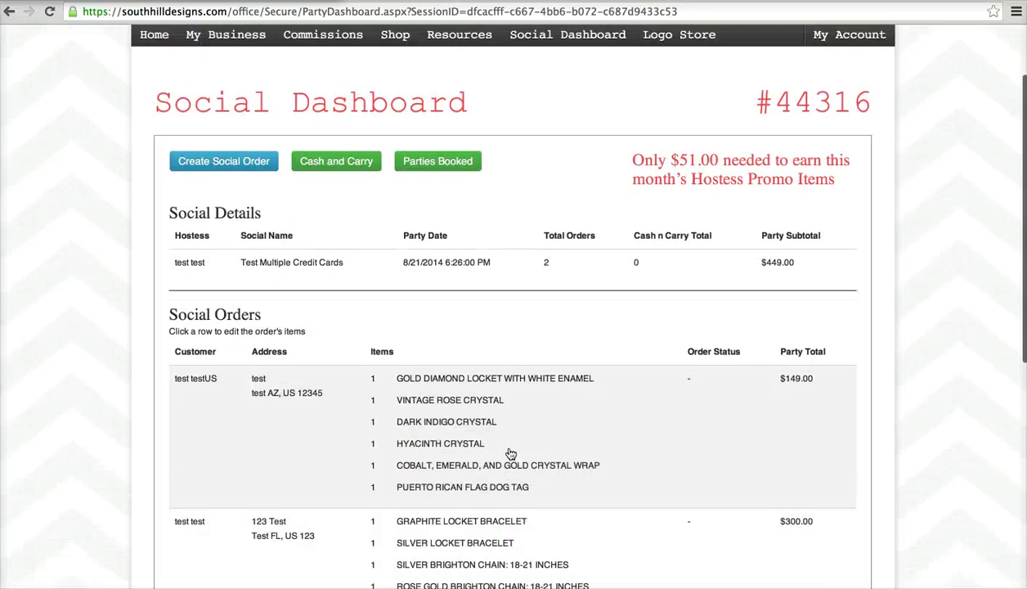
pyautogui.scroll(-5, 509, 454)
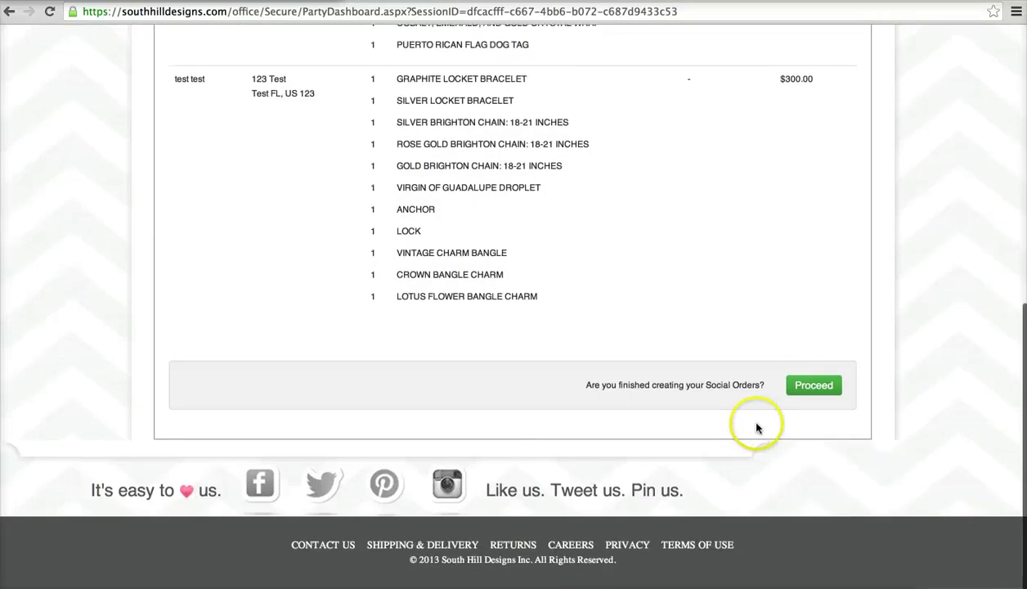
pyautogui.click(802, 385)
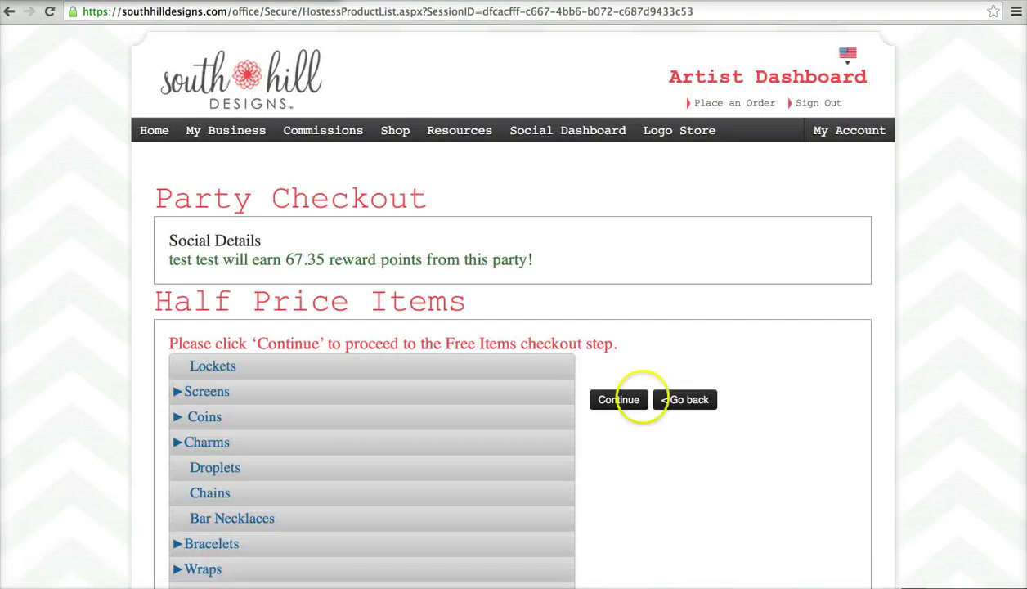
pyautogui.click(615, 513)
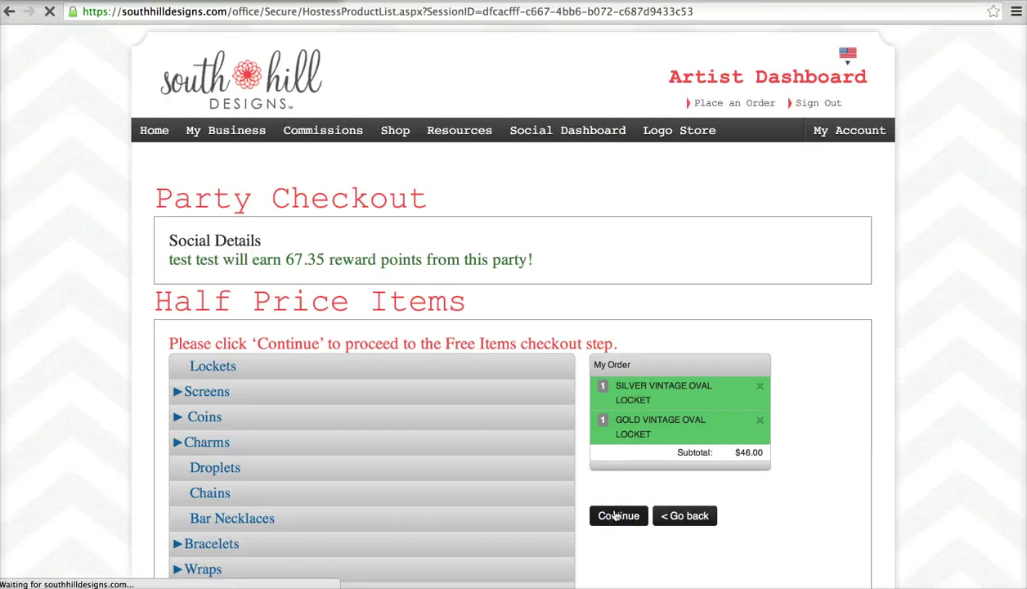
pyautogui.click(619, 495)
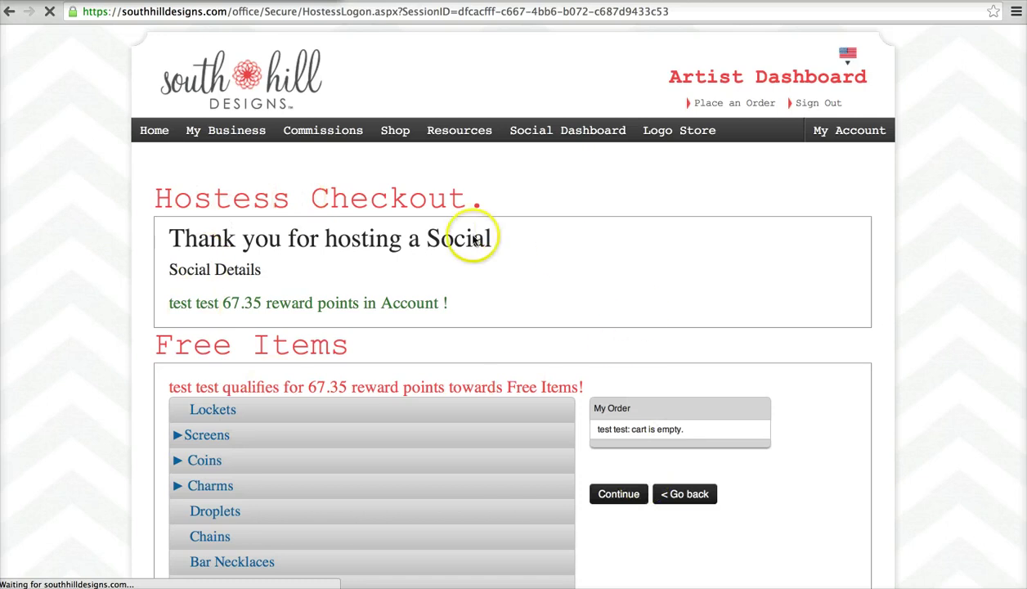
pyautogui.scroll(-5, 628, 389)
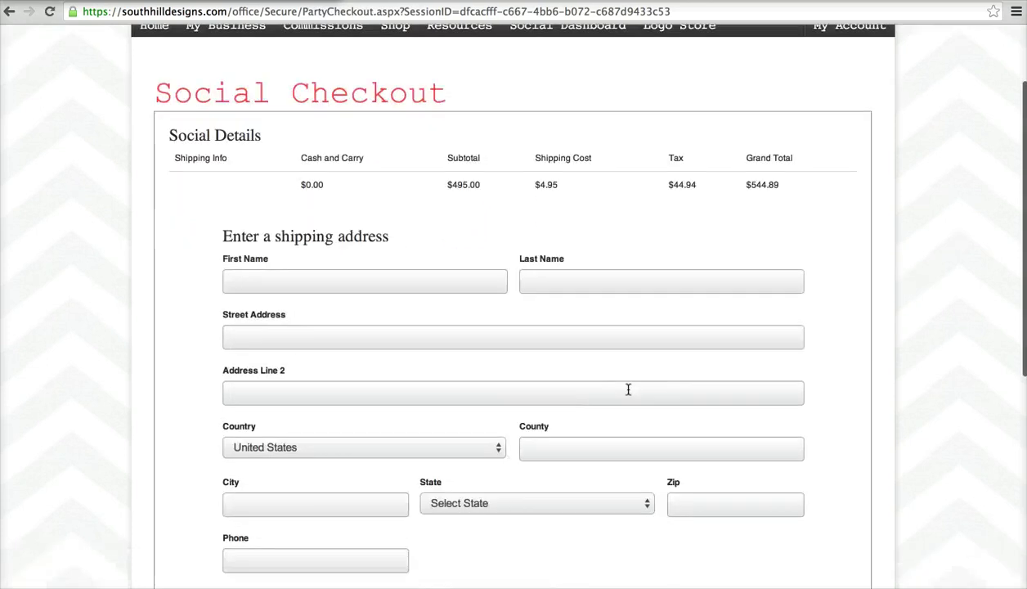
# Enter first name 'test', last name 'teset', and 'test' in both street address lines.
pyautogui.click(446, 159)
pyautogui.write('test')
pyautogui.press('Down')
pyautogui.press('Return')
pyautogui.press('Tab')
pyautogui.write('teset')
pyautogui.press('Tab')
pyautogui.write('test')
pyautogui.press('Tab')
pyautogui.write('test')
# Fill the remaining address fields with 'test' and '12345', choose Arizona, and submit the address.
pyautogui.press('Tab')
pyautogui.press('Tab')
pyautogui.write('test')
pyautogui.press('Tab')
pyautogui.write('test')
pyautogui.press('Tab')
pyautogui.press('Tab')
pyautogui.write('12345')
pyautogui.press('Tab')
pyautogui.write('12345')
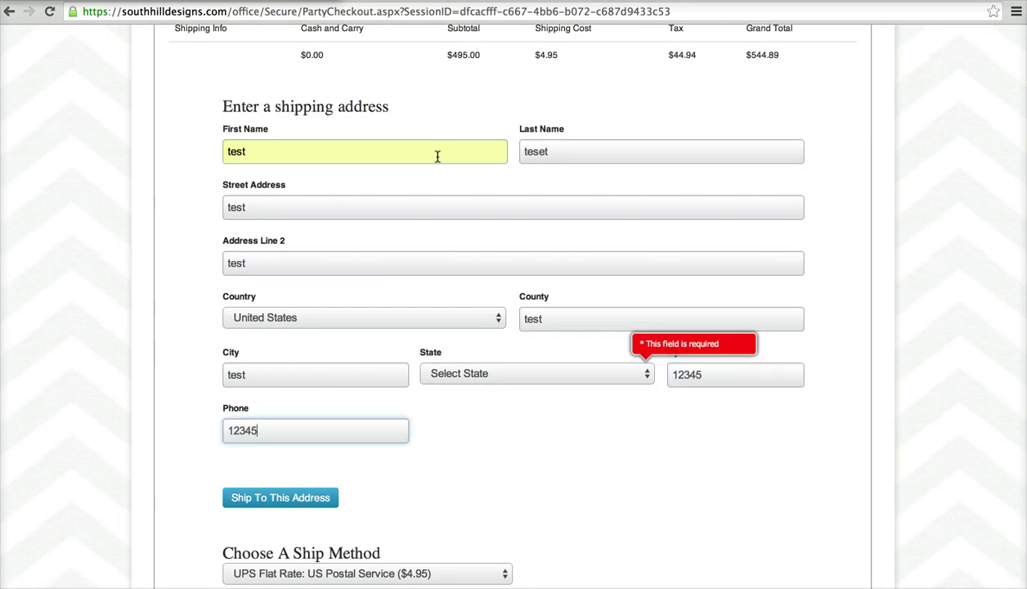
pyautogui.click(495, 373)
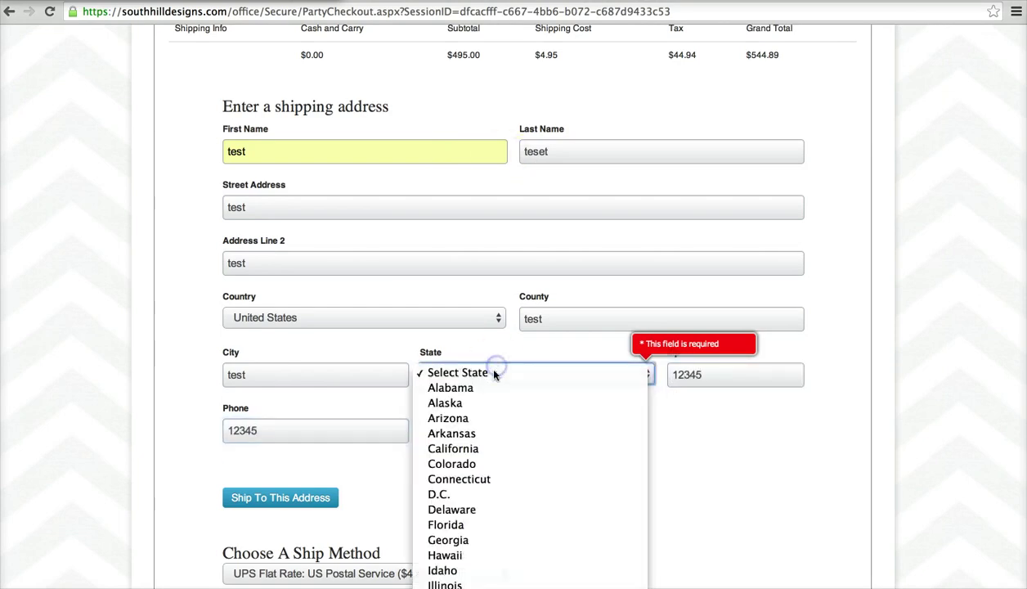
pyautogui.click(485, 420)
pyautogui.click(290, 490)
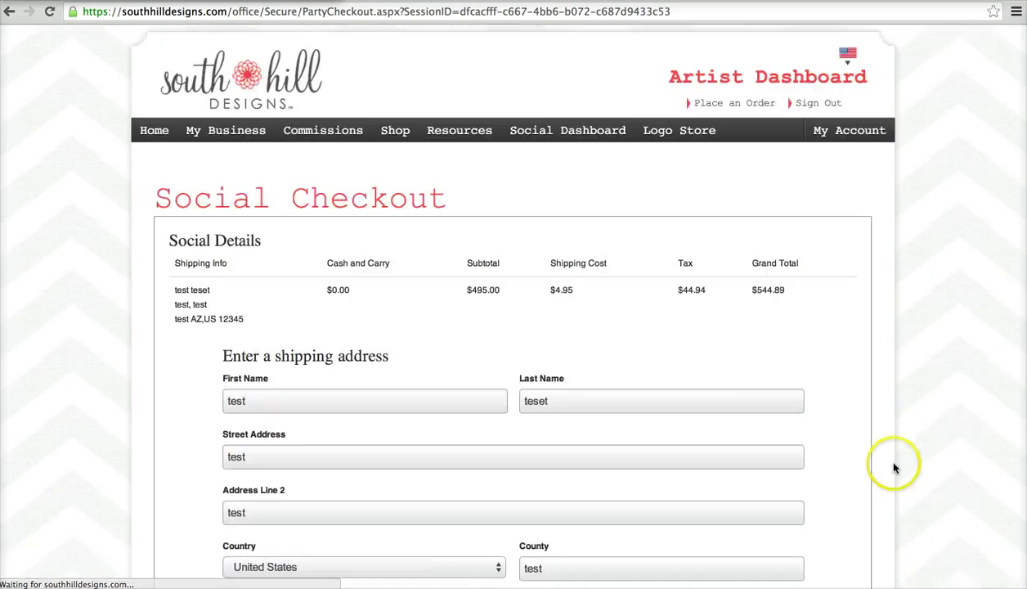
# Confirm proceeding to payment, reaching Payment Information with a $544.89 remaining balance.
pyautogui.scroll(-3, 894, 467)
pyautogui.scroll(-5, 893, 468)
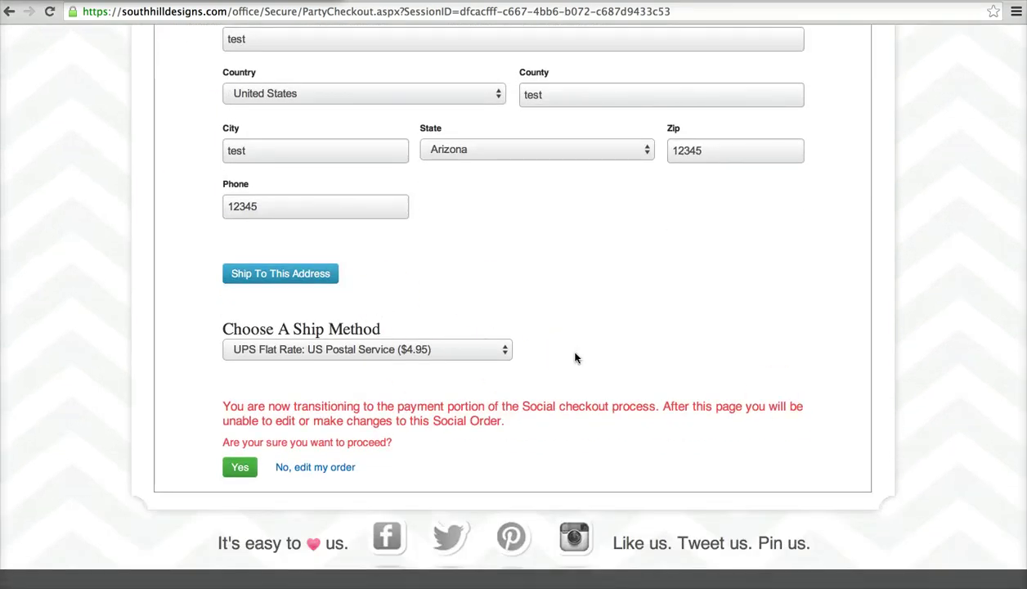
pyautogui.click(238, 473)
pyautogui.click(239, 468)
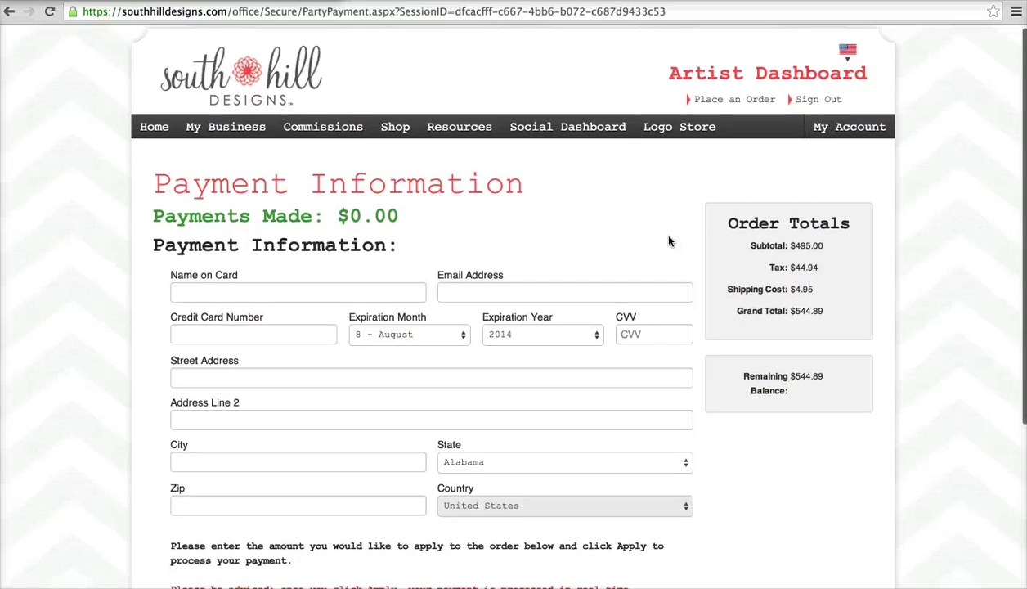
pyautogui.scroll(-5, 668, 239)
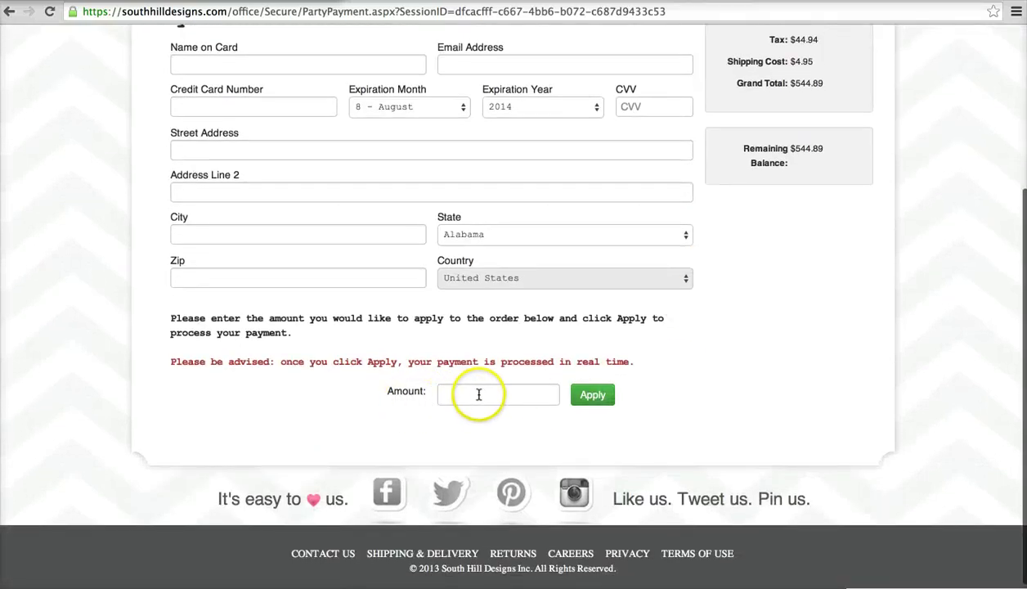
pyautogui.scroll(3, 516, 241)
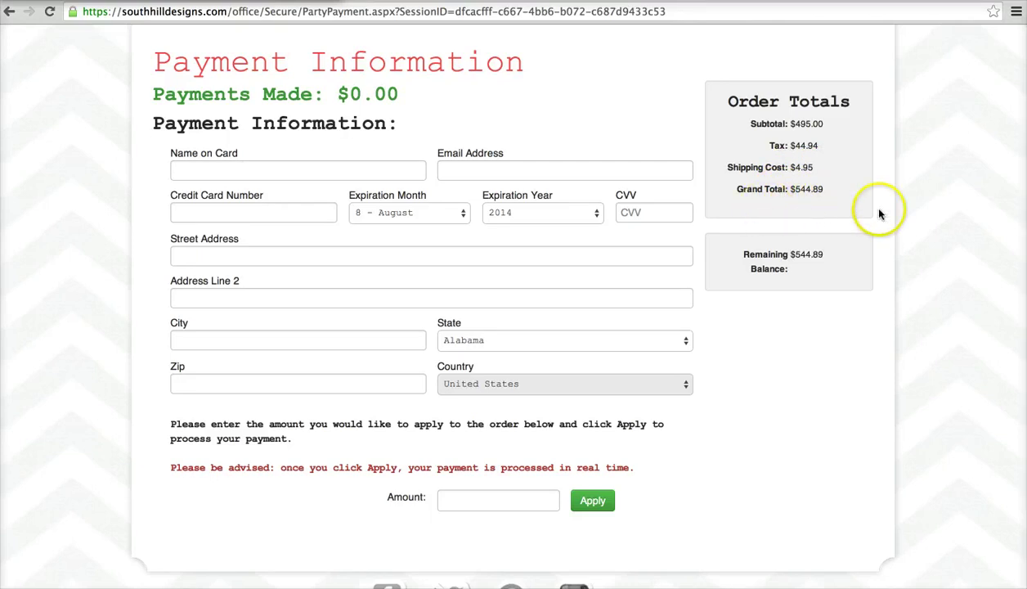
pyautogui.click(479, 504)
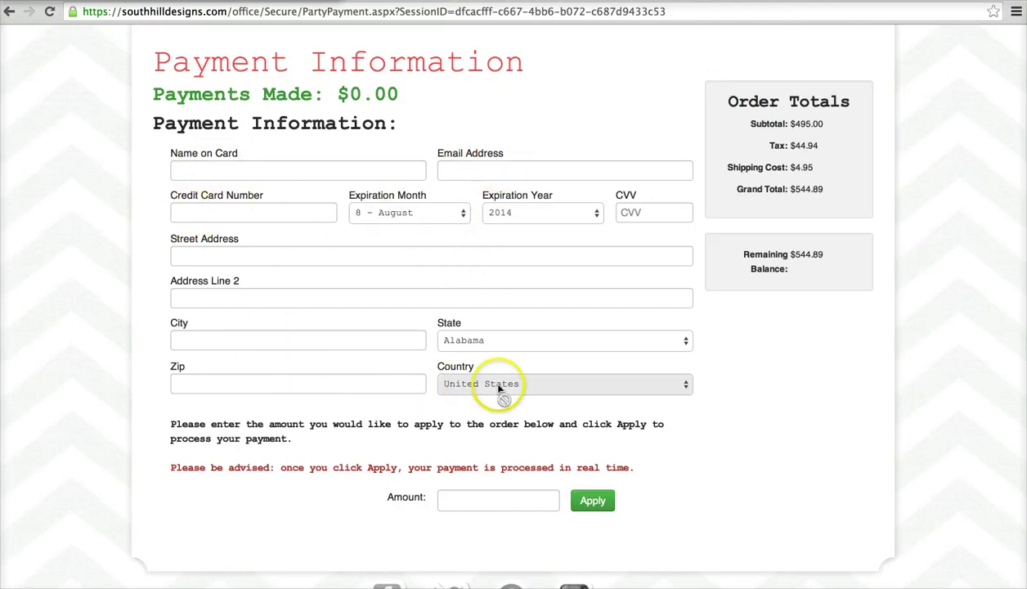
# Enter 140 as the payment amount and apply it toward the $544.89 balance.
pyautogui.click(470, 493)
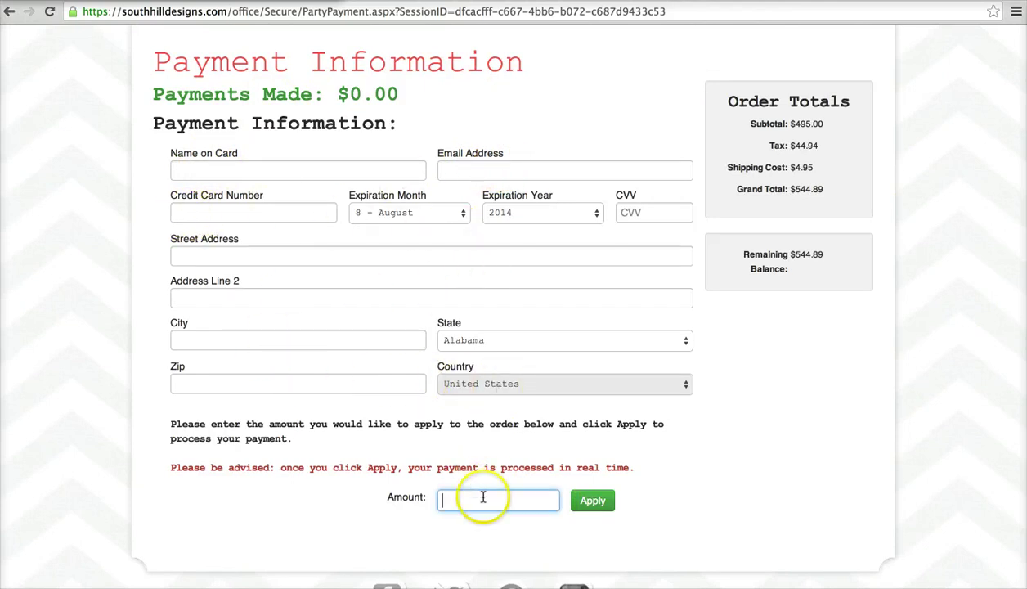
pyautogui.write('140')
pyautogui.click(608, 502)
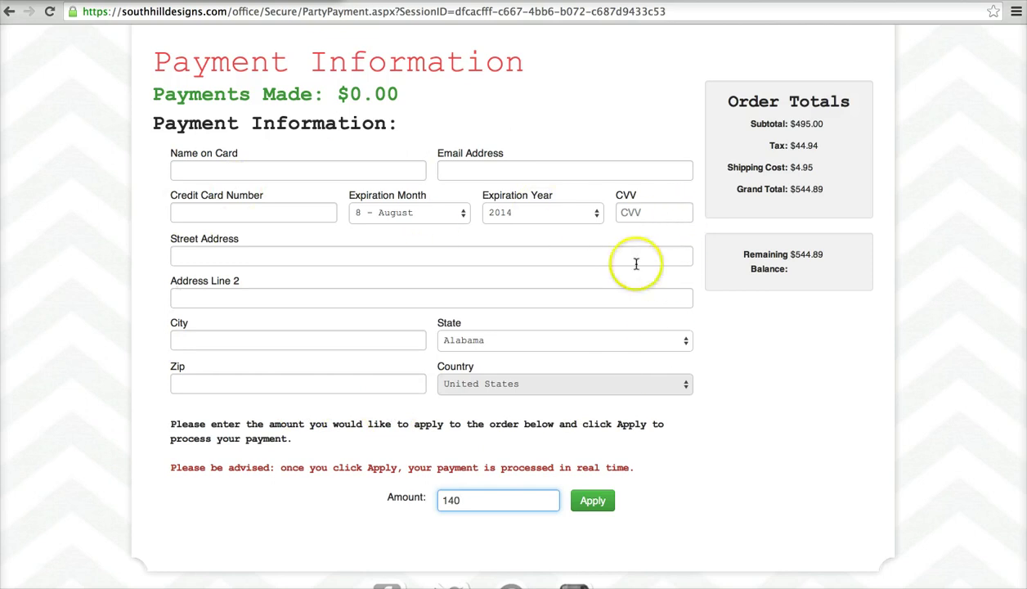
pyautogui.scroll(-1, 695, 432)
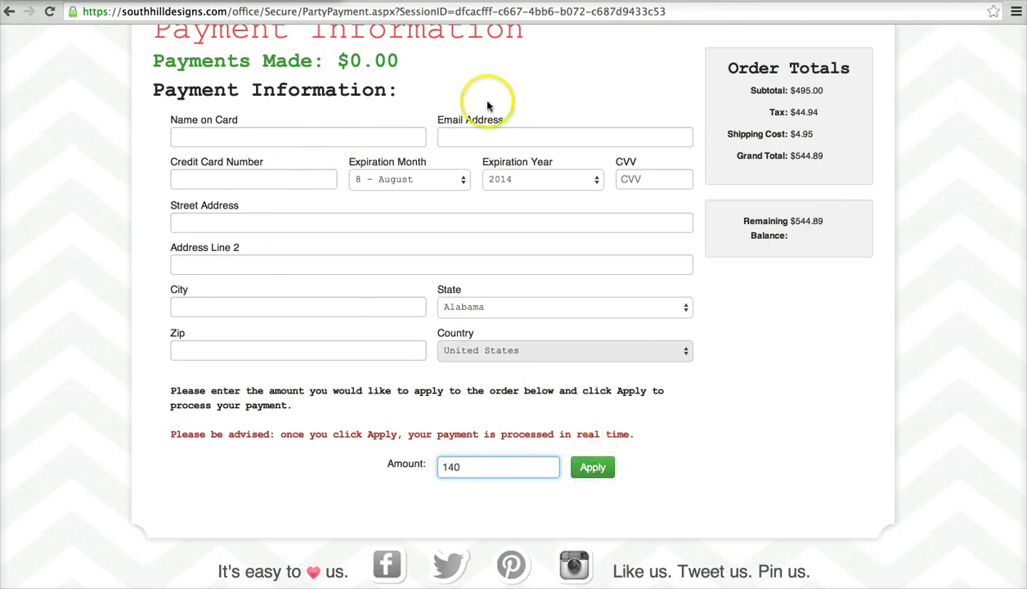
pyautogui.scroll(4, 645, 174)
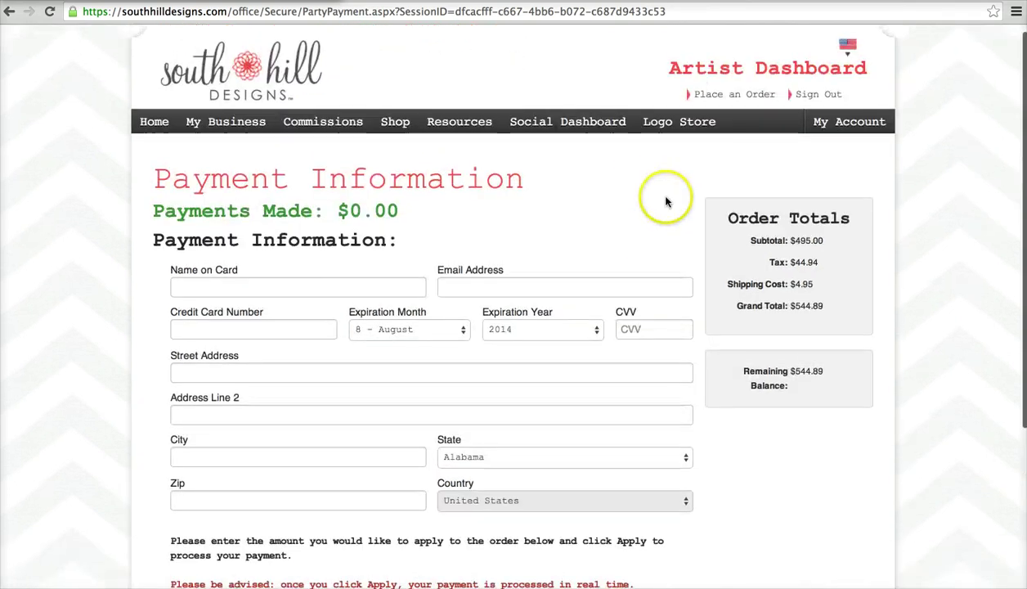